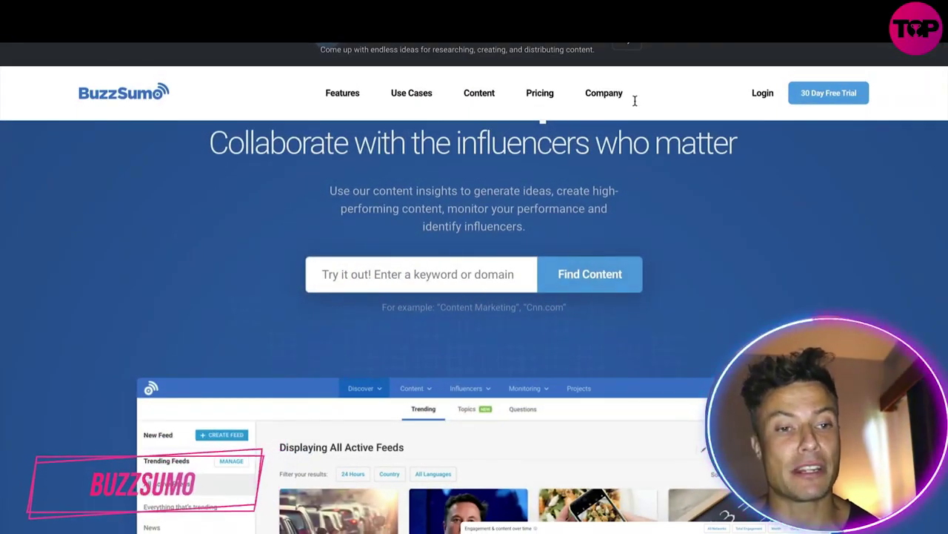
# Search content for 'fishing' and scroll through the most-engaged fishing articles
pyautogui.click(379, 274)
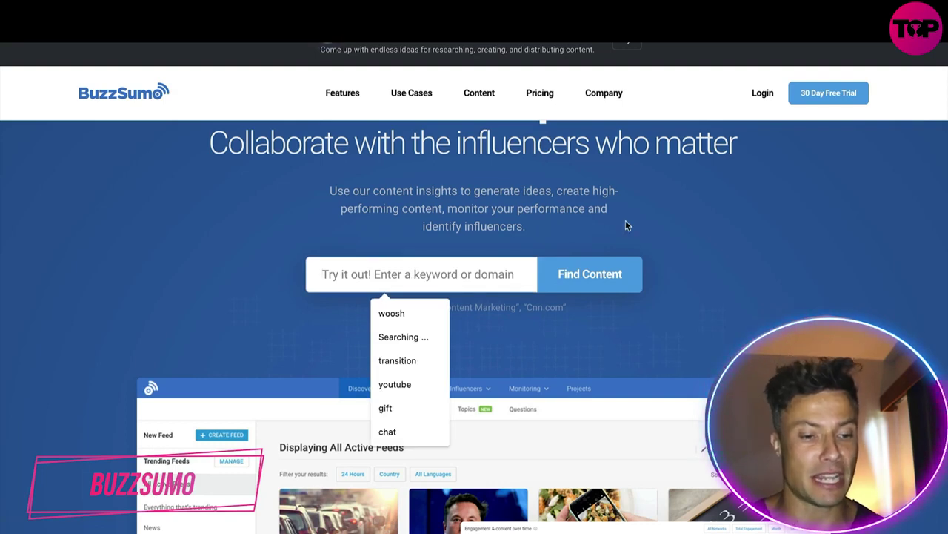
pyautogui.write('fishing')
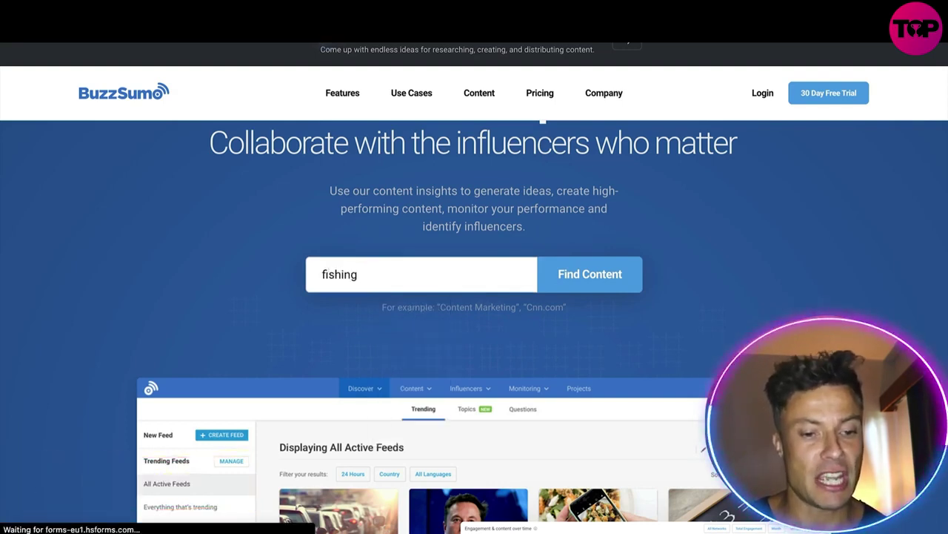
pyautogui.click(588, 282)
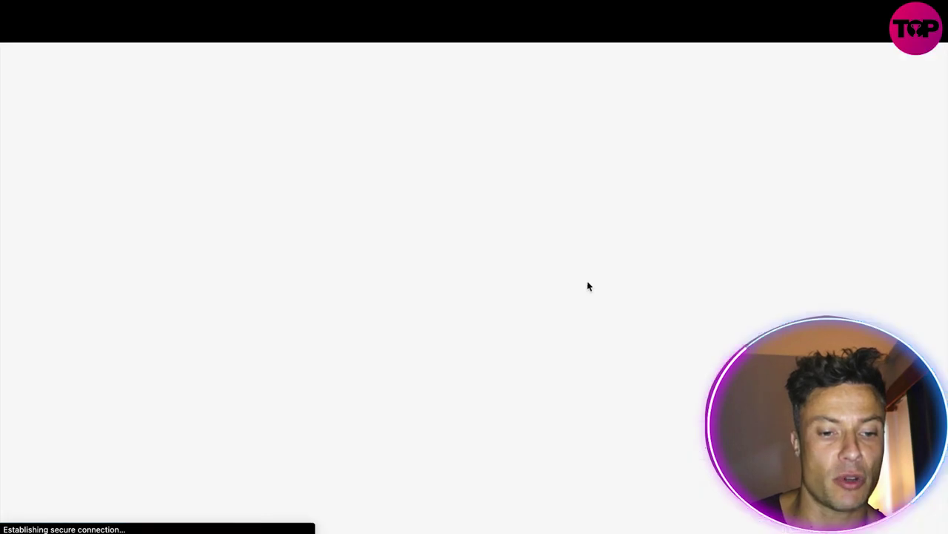
pyautogui.scroll(-3, 244, 398)
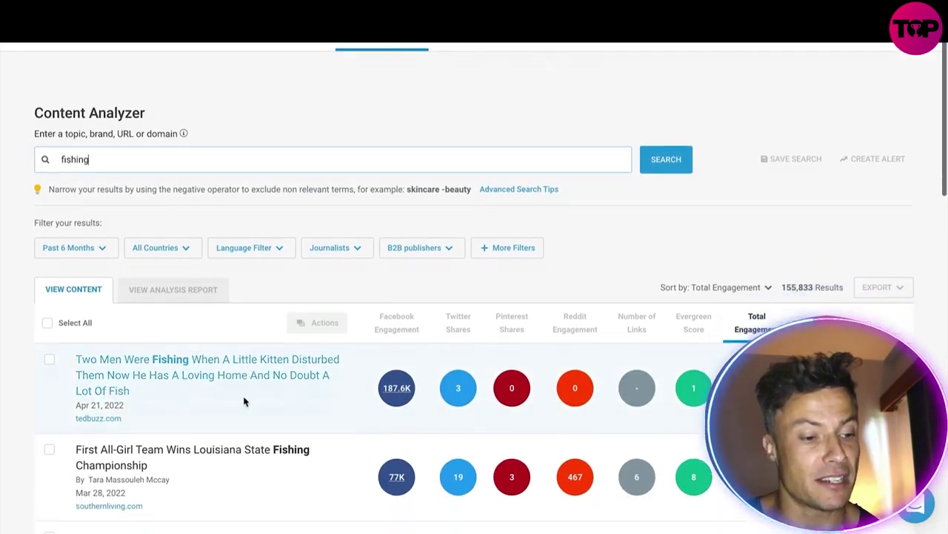
pyautogui.scroll(-2, 158, 248)
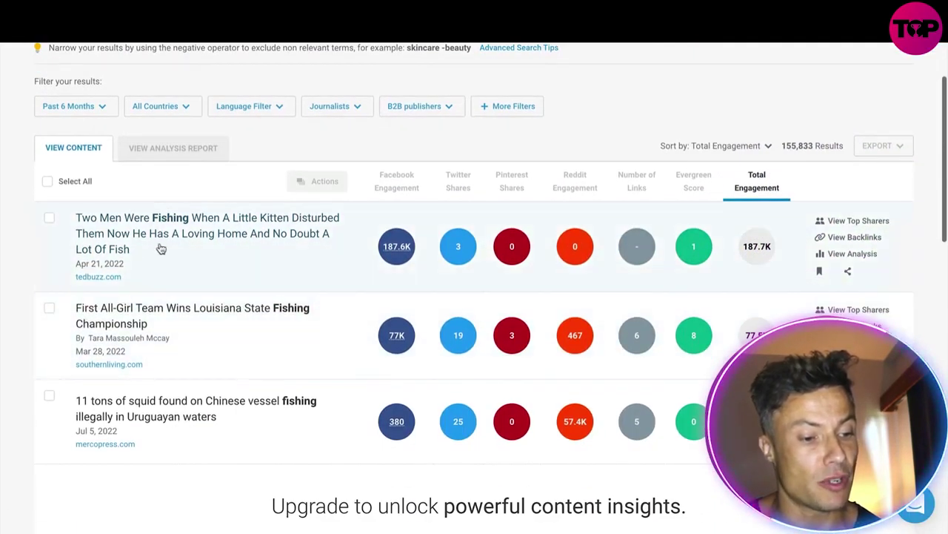
pyautogui.scroll(-2, 345, 313)
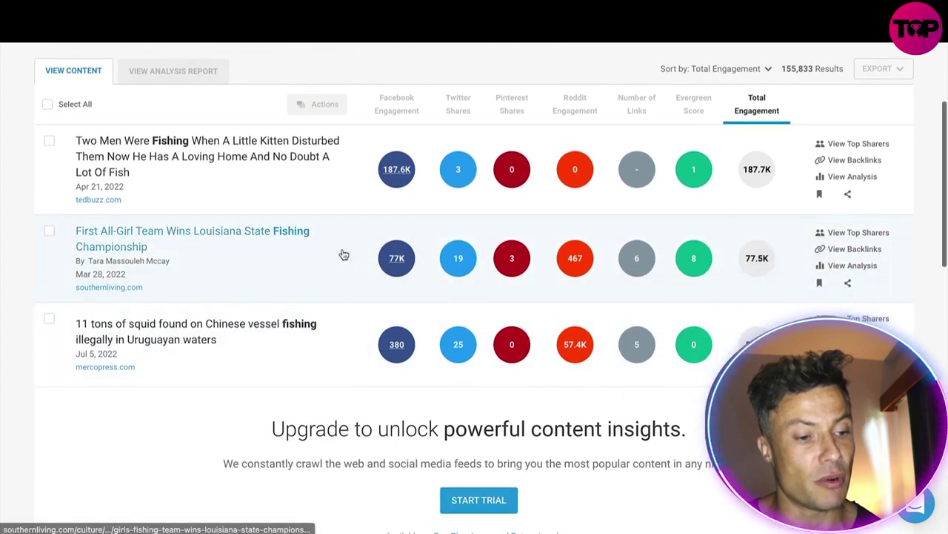
pyautogui.scroll(1, 355, 255)
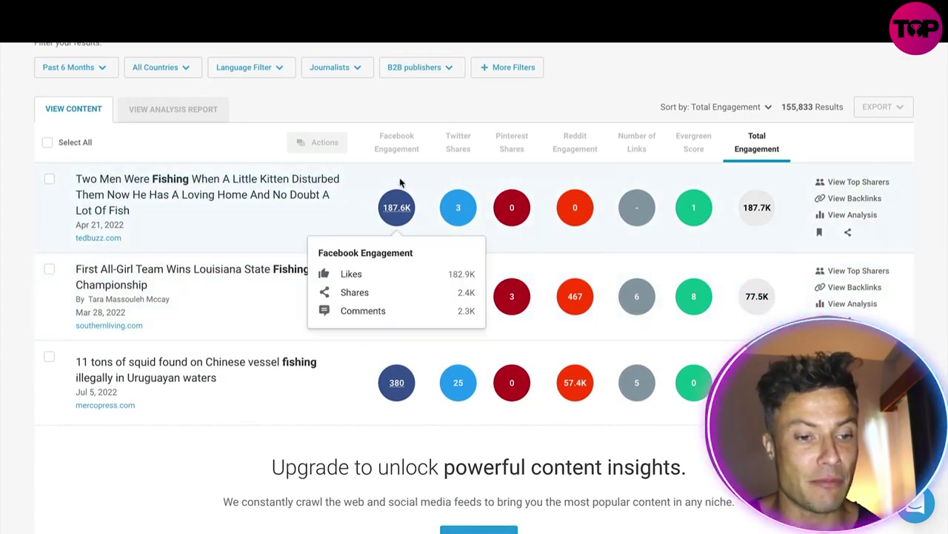
pyautogui.moveTo(398, 388)
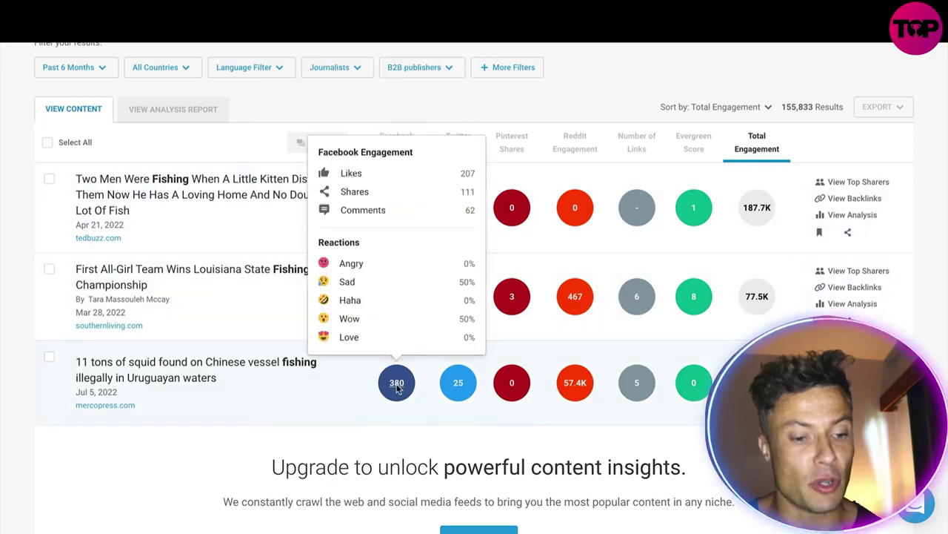
pyautogui.scroll(-1, 397, 385)
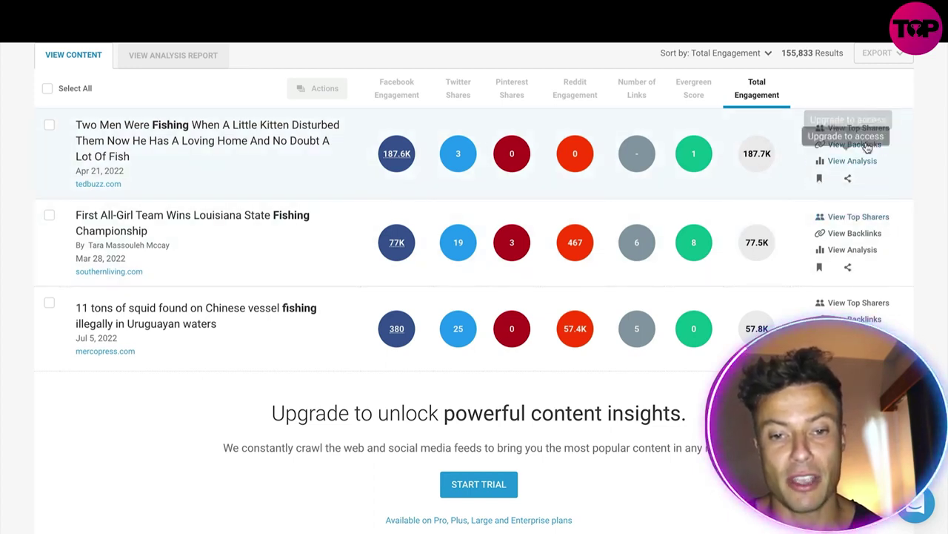
pyautogui.scroll(-1, 628, 186)
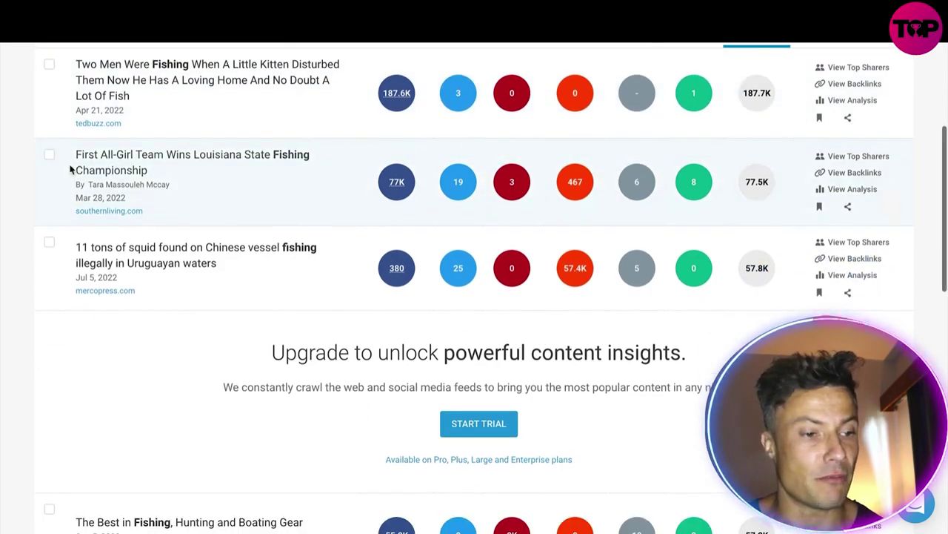
pyautogui.scroll(-2, 338, 170)
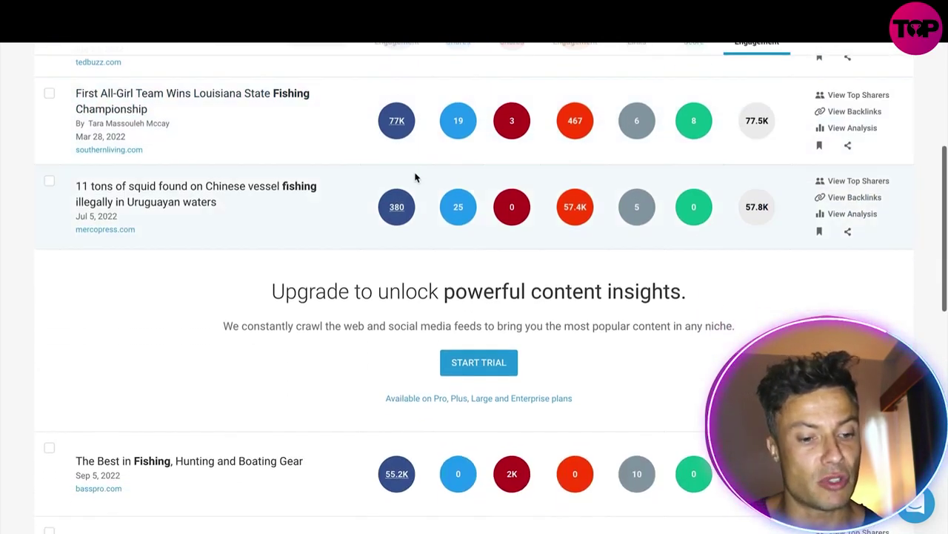
pyautogui.scroll(3, 415, 176)
pyautogui.scroll(3, 417, 172)
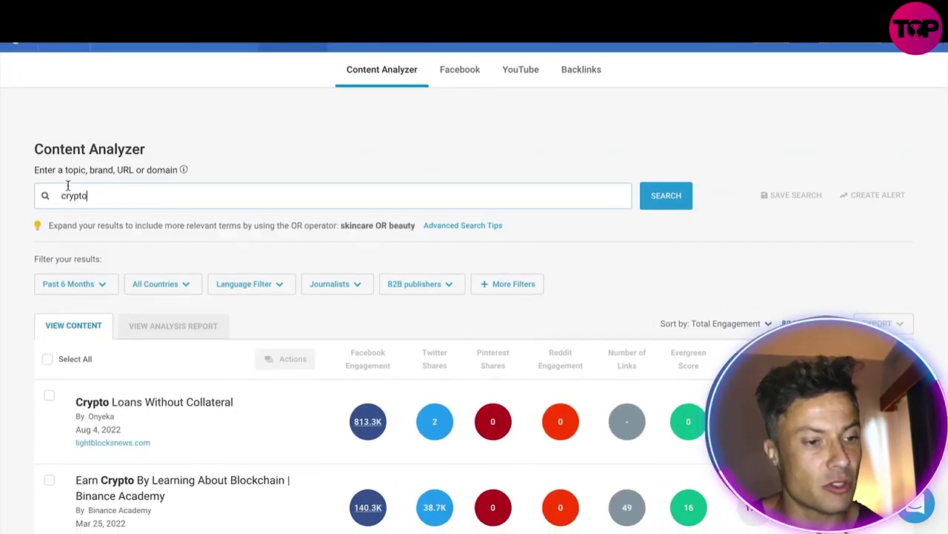
# Change the date filter from Past 6 Months to Past Week and browse the reloaded crypto results
pyautogui.click(97, 284)
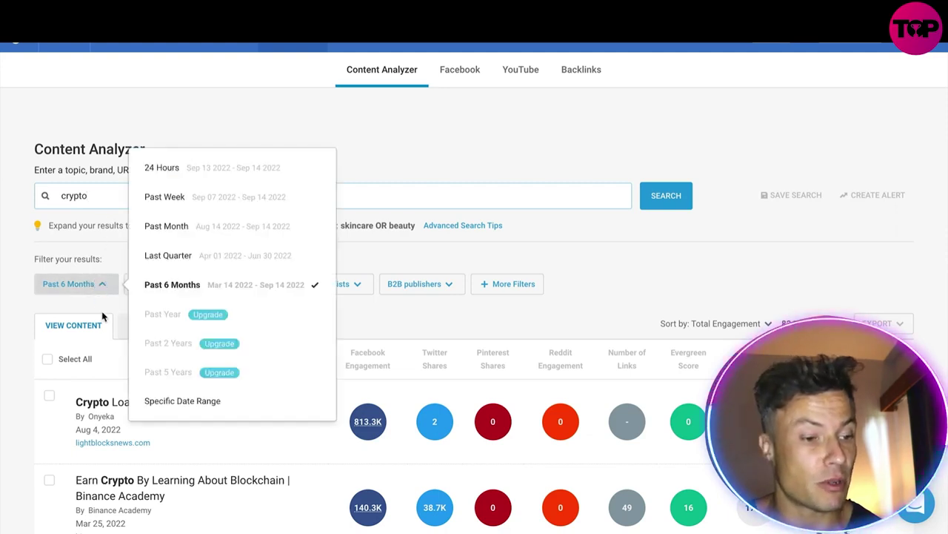
pyautogui.click(231, 194)
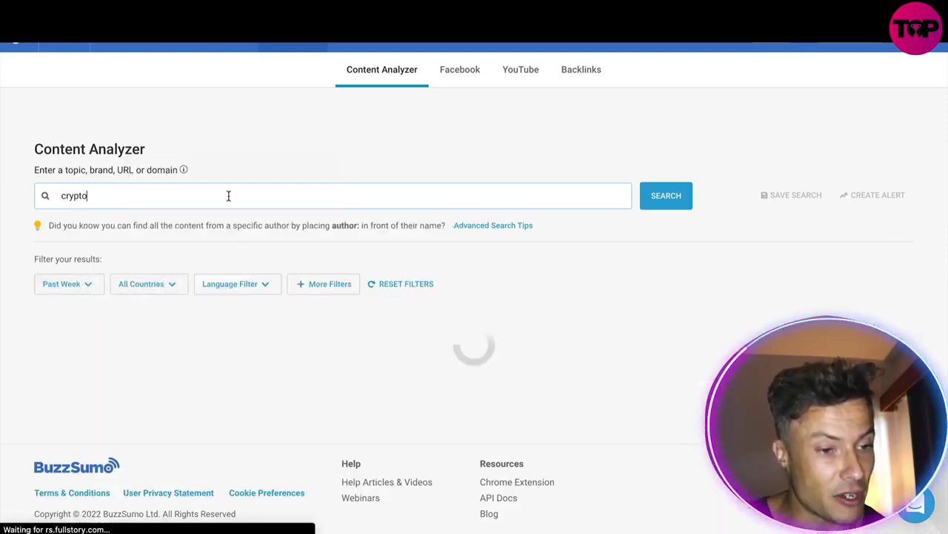
pyautogui.scroll(-4, 230, 202)
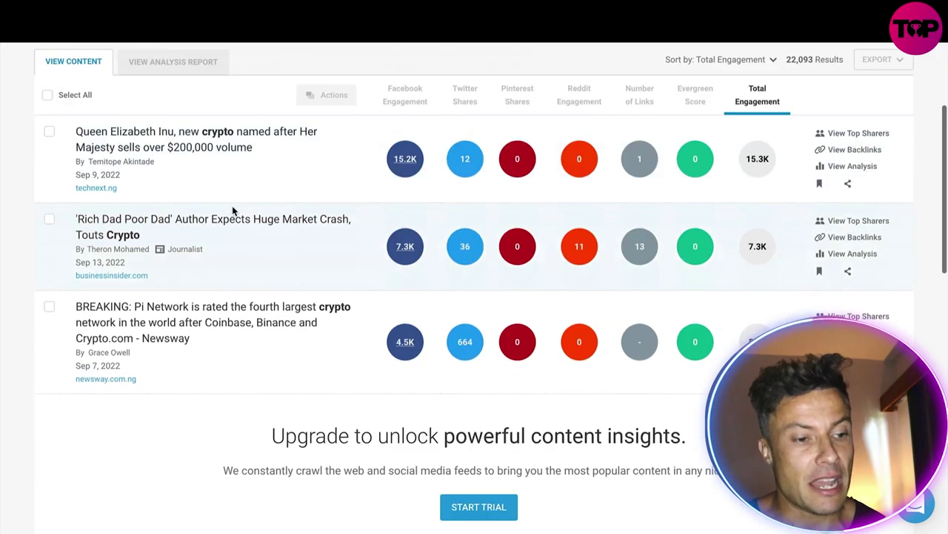
pyautogui.scroll(1, 274, 171)
pyautogui.scroll(1, 245, 177)
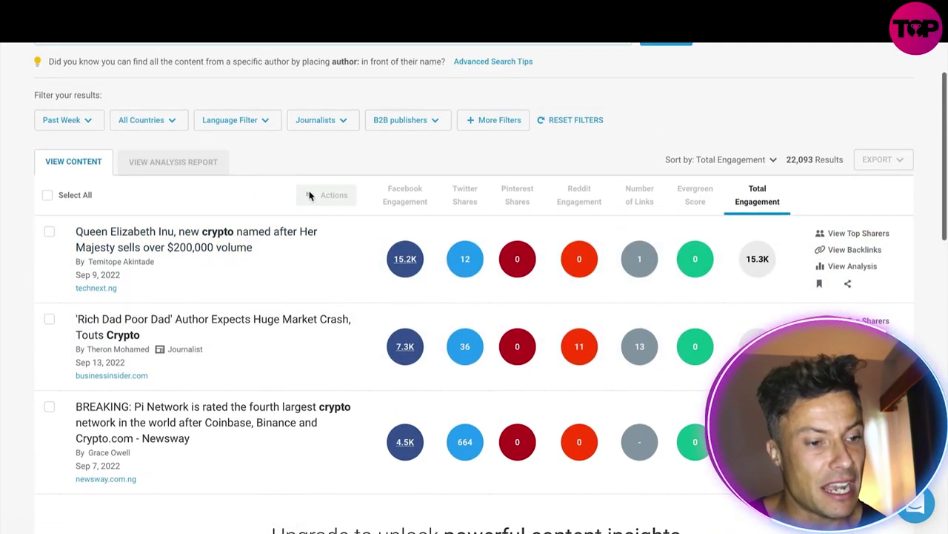
pyautogui.scroll(-3, 326, 294)
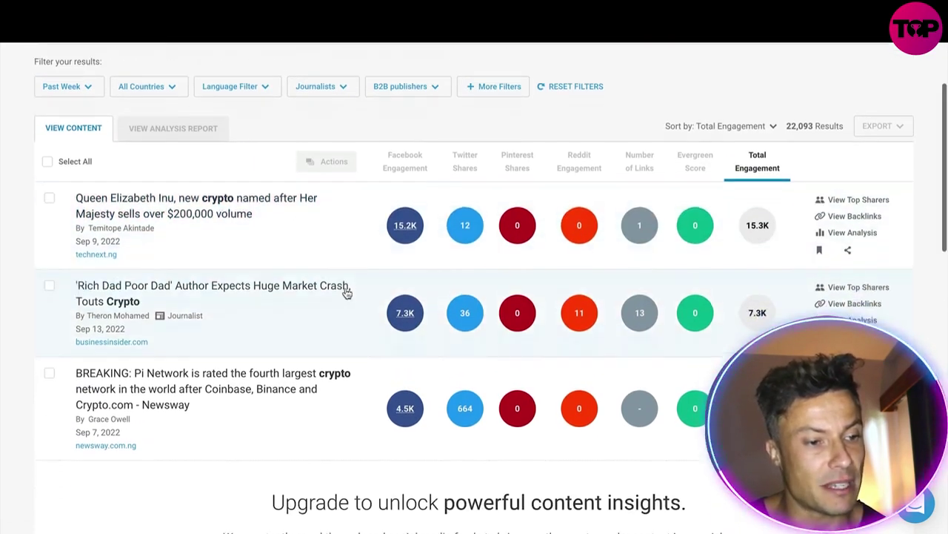
pyautogui.scroll(-2, 294, 204)
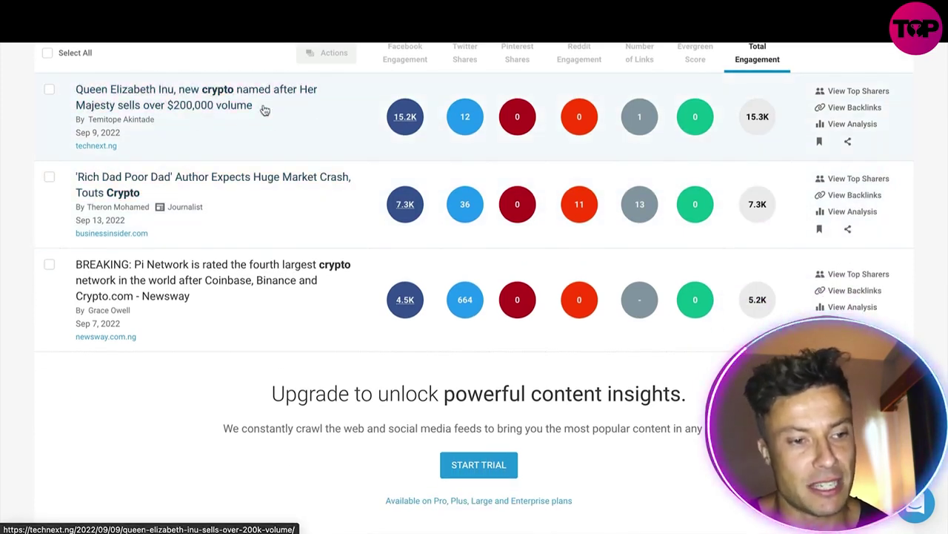
pyautogui.scroll(-1, 298, 131)
pyautogui.scroll(1, 366, 151)
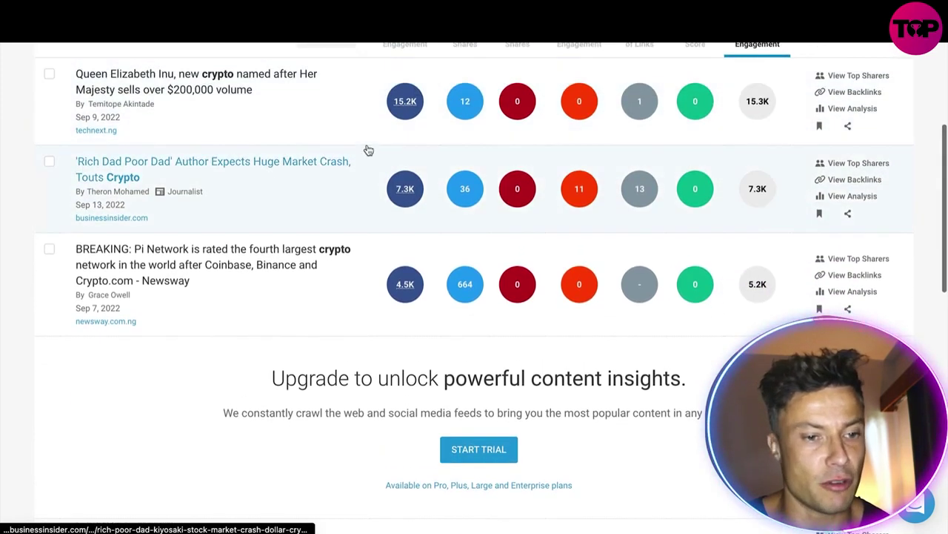
pyautogui.scroll(1, 383, 131)
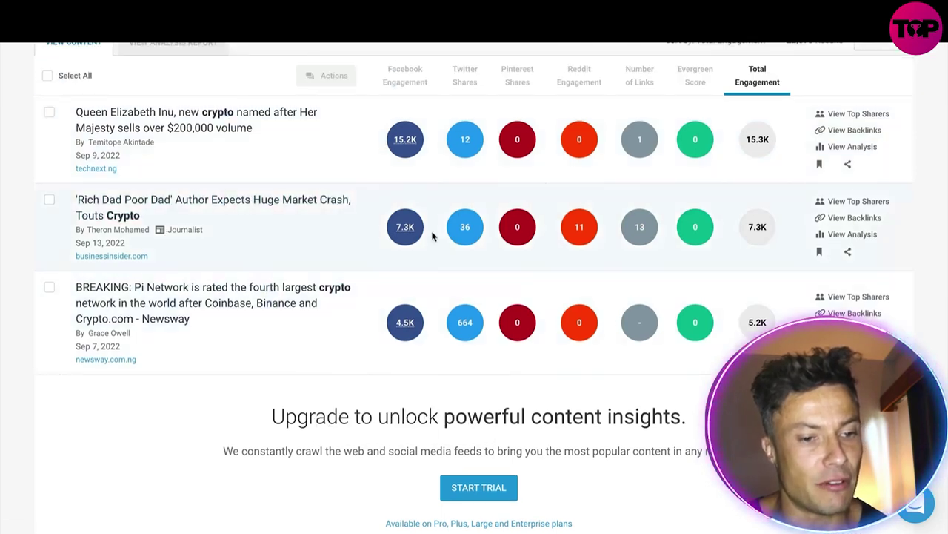
pyautogui.scroll(1, 414, 208)
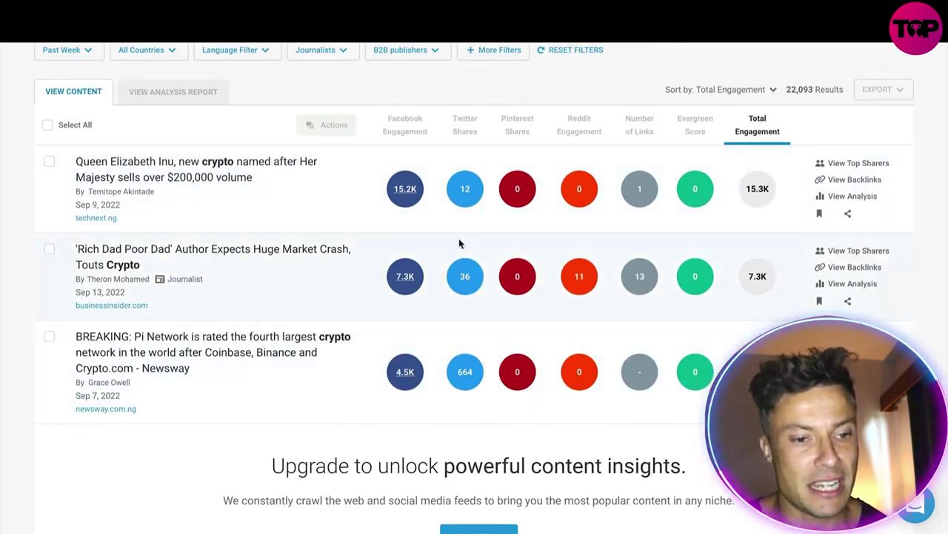
pyautogui.scroll(4, 467, 206)
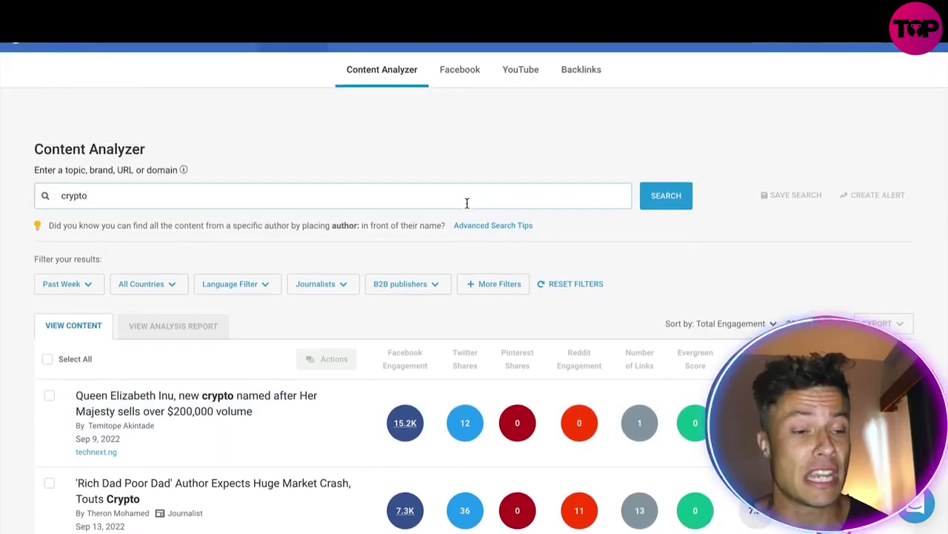
pyautogui.scroll(-1, 484, 148)
pyautogui.scroll(1, 487, 120)
# Run a fresh Content Analyzer search for 'bitcoin' and scroll the past-year results
pyautogui.moveTo(444, 46)
pyautogui.click(382, 74)
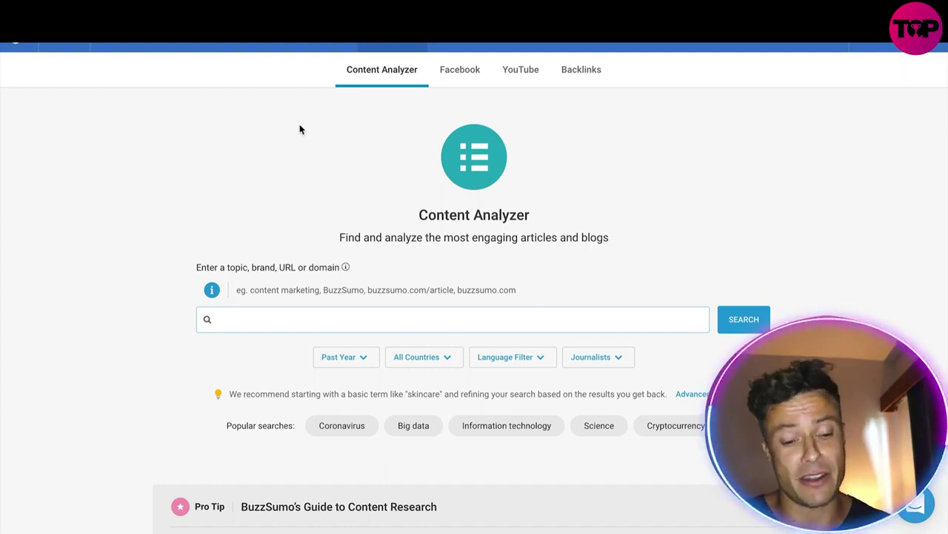
pyautogui.write('bitcoin')
pyautogui.press('Return')
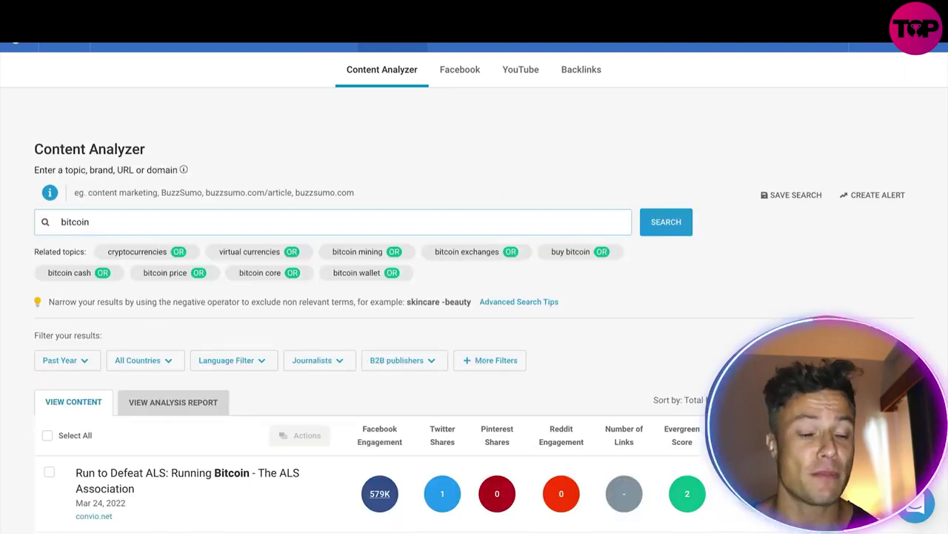
pyautogui.scroll(-5, 281, 292)
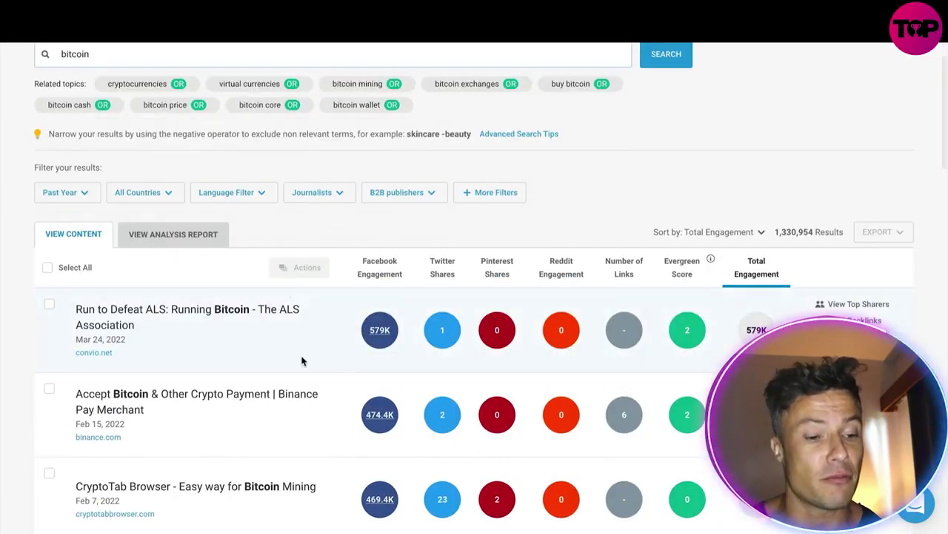
pyautogui.scroll(-1, 193, 432)
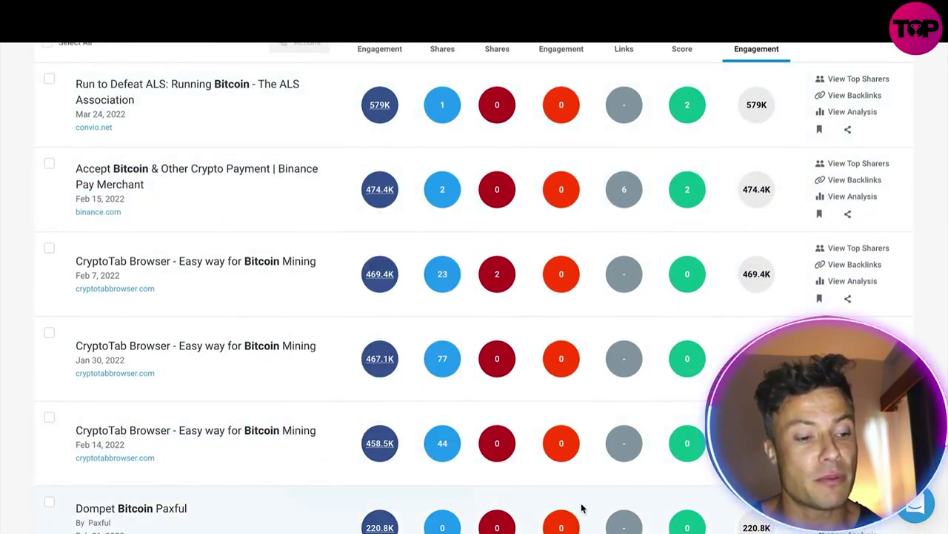
pyautogui.scroll(-1, 615, 512)
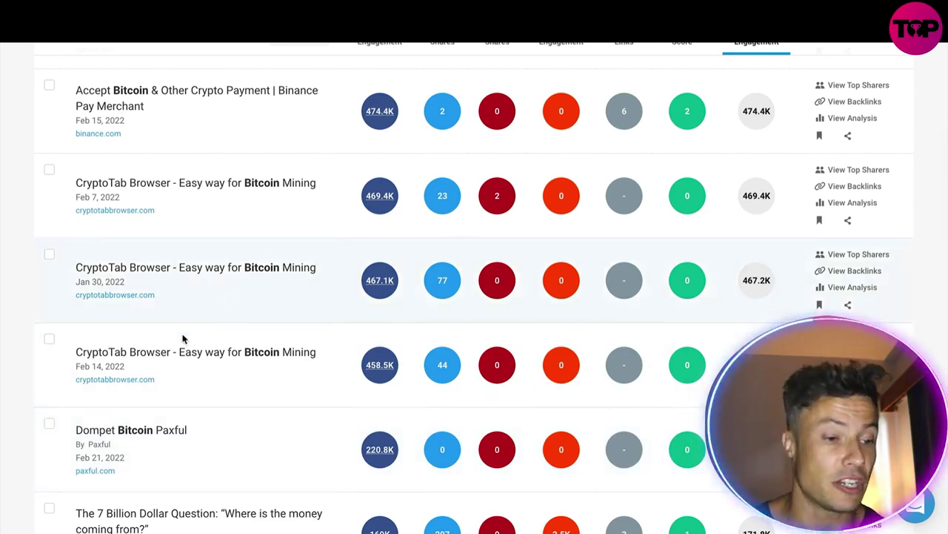
pyautogui.scroll(-2, 370, 371)
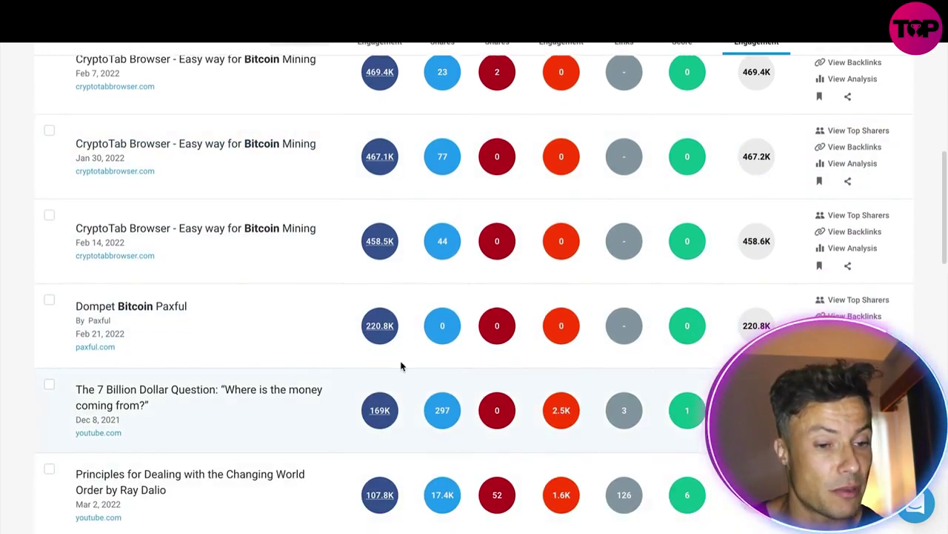
pyautogui.scroll(-1, 409, 476)
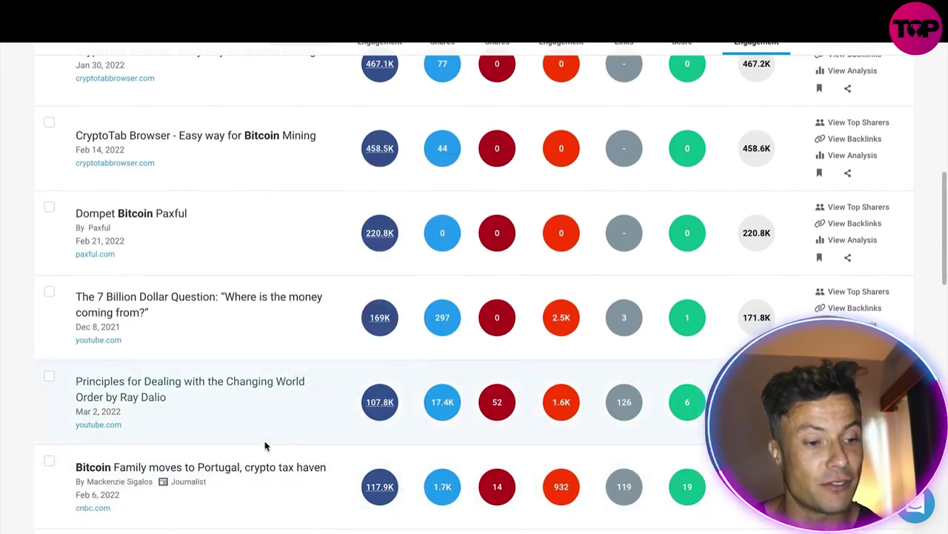
pyautogui.moveTo(371, 419)
pyautogui.scroll(8, 370, 415)
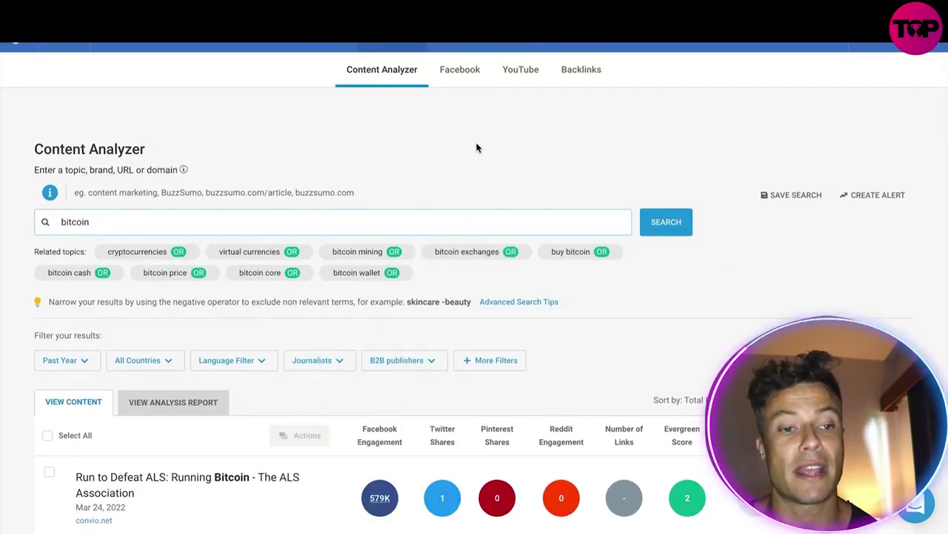
# Open the YouTube Content search from the Content menu
pyautogui.moveTo(467, 46)
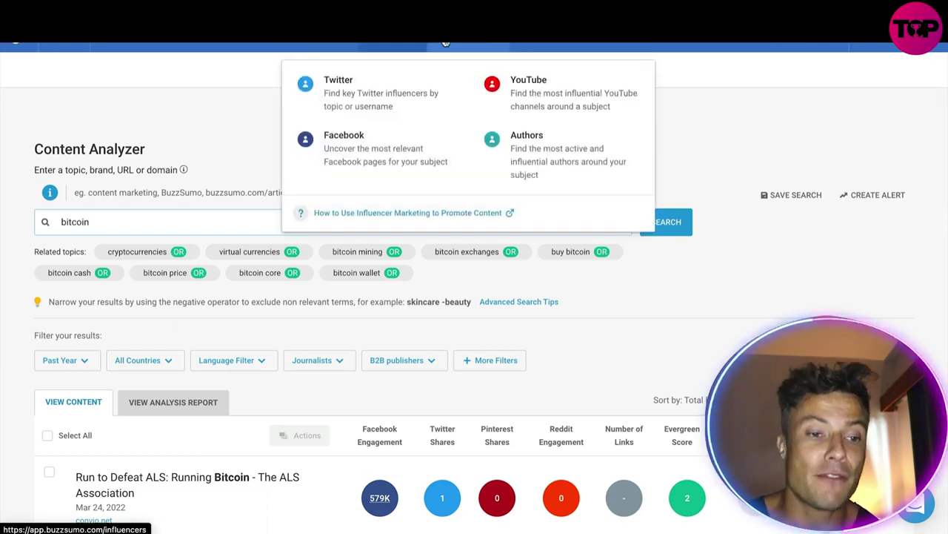
pyautogui.moveTo(393, 46)
pyautogui.click(517, 98)
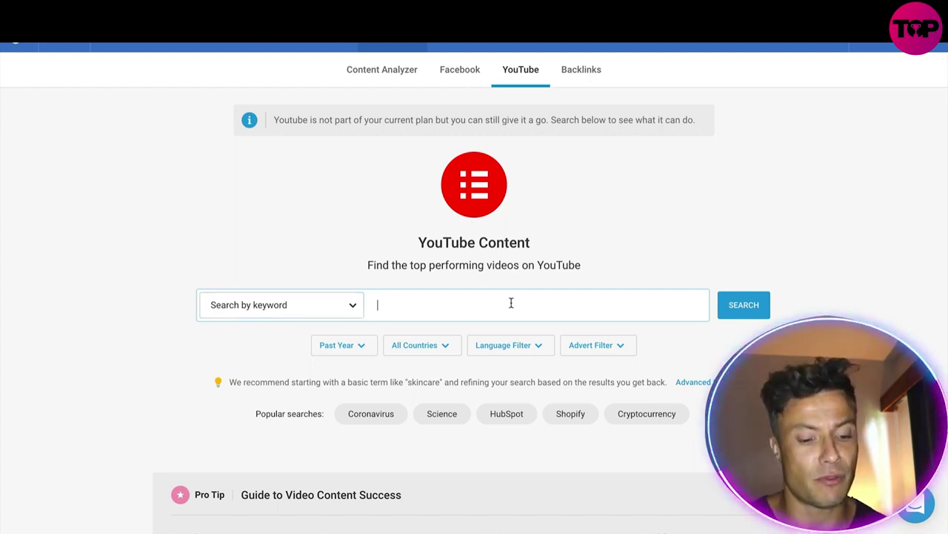
# Search YouTube Content for 'football' and scroll through the top performing videos
pyautogui.press('Return')
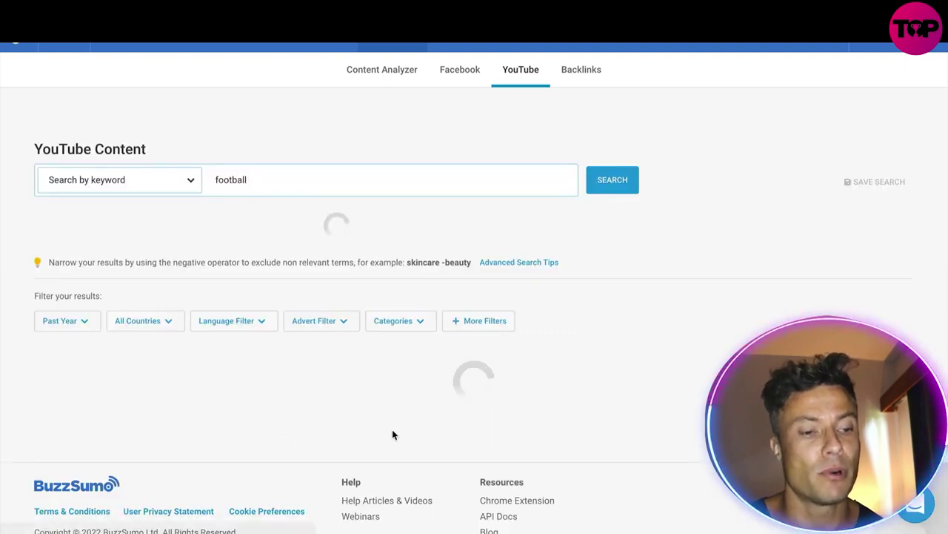
pyautogui.scroll(-5, 440, 346)
pyautogui.scroll(-1, 445, 360)
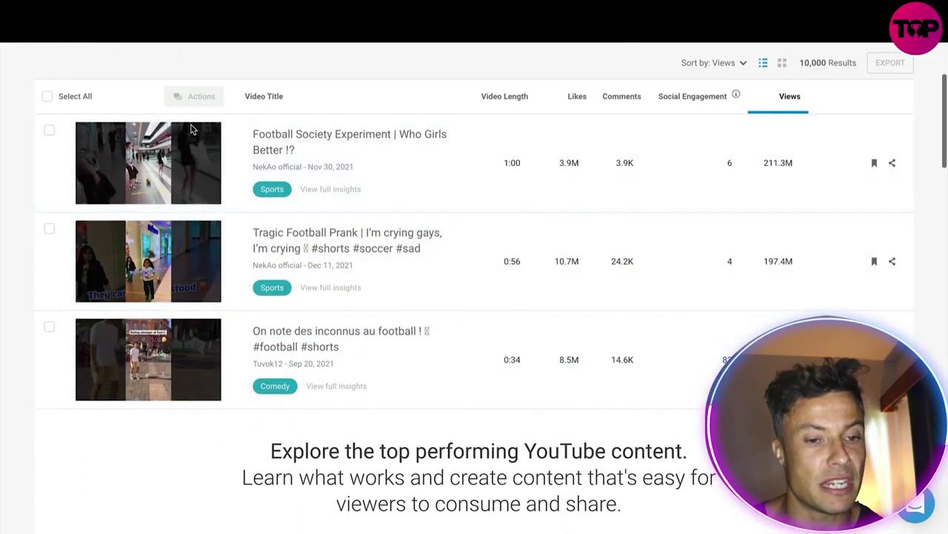
pyautogui.scroll(-1, 505, 317)
pyautogui.scroll(-1, 505, 316)
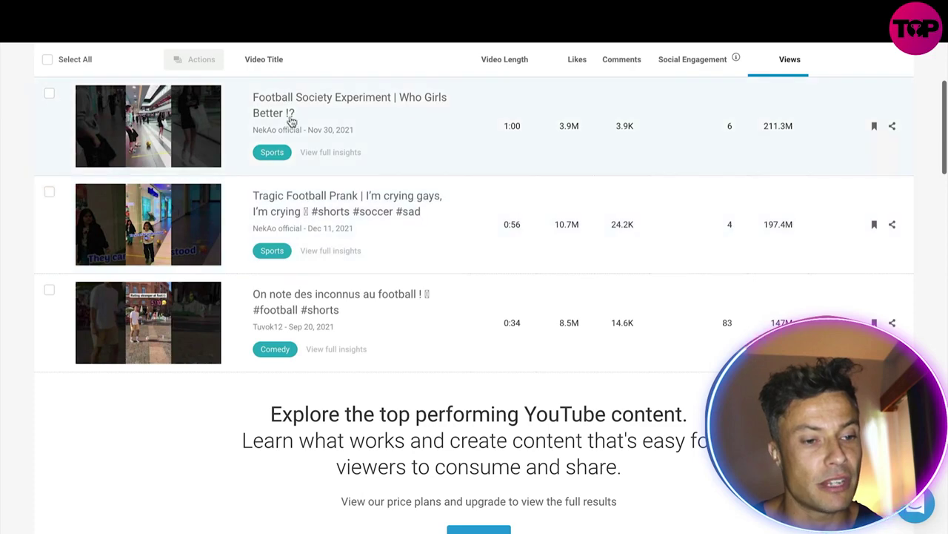
pyautogui.scroll(3, 634, 359)
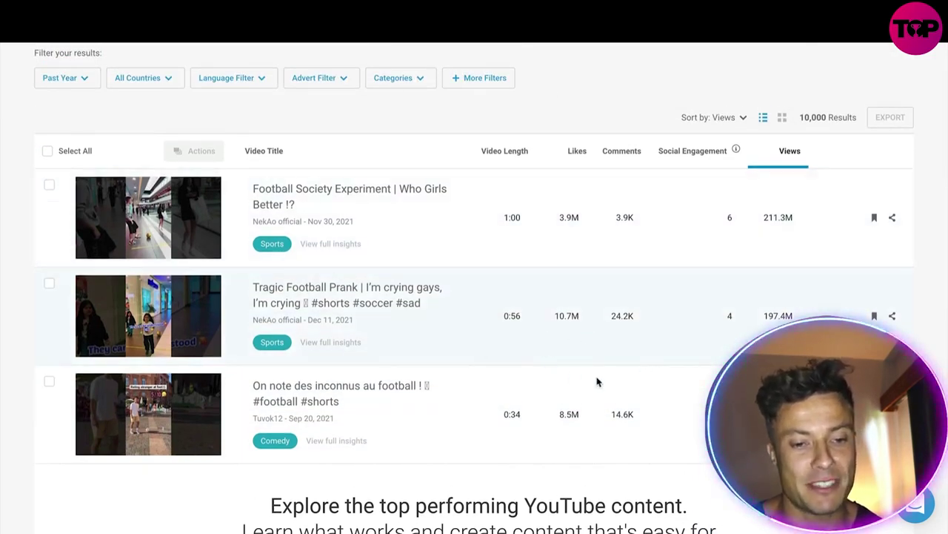
pyautogui.scroll(-2, 815, 274)
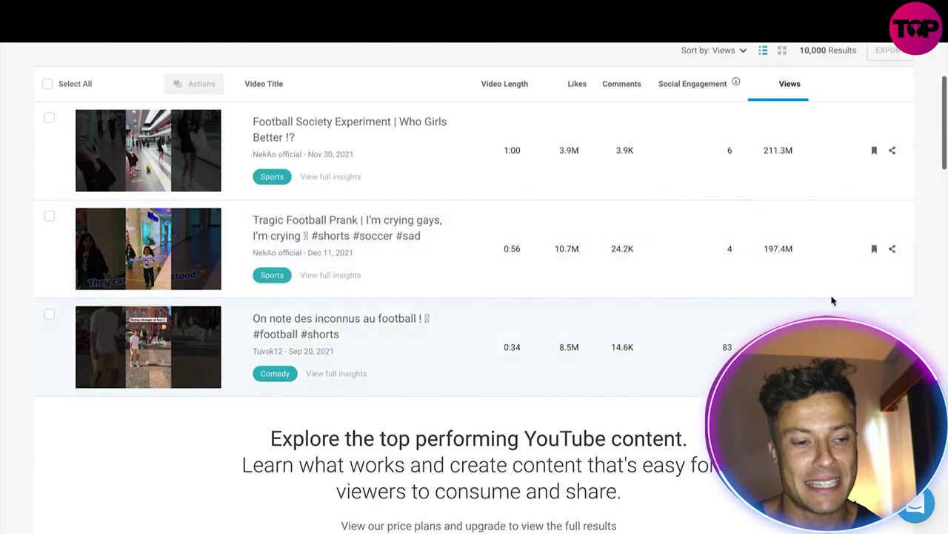
pyautogui.scroll(-1, 493, 306)
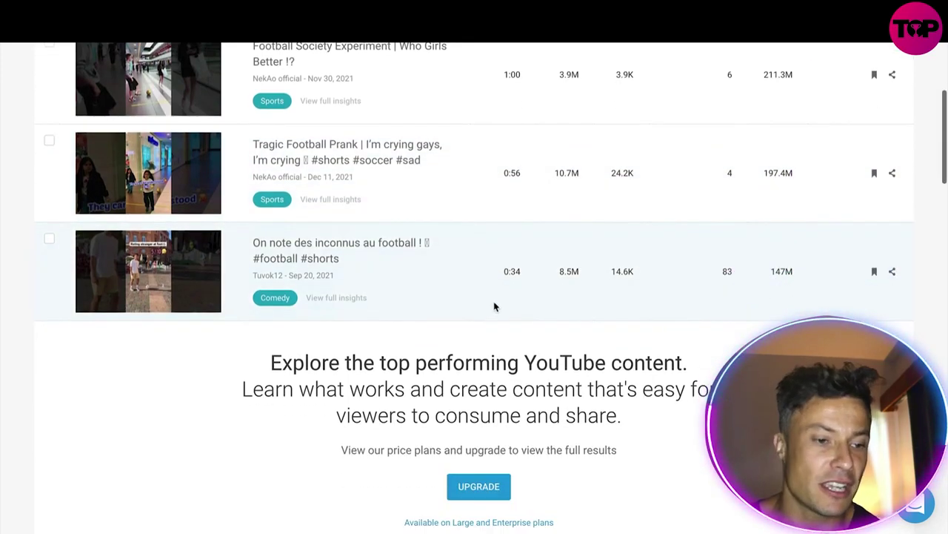
pyautogui.scroll(5, 494, 306)
pyautogui.scroll(-5, 494, 307)
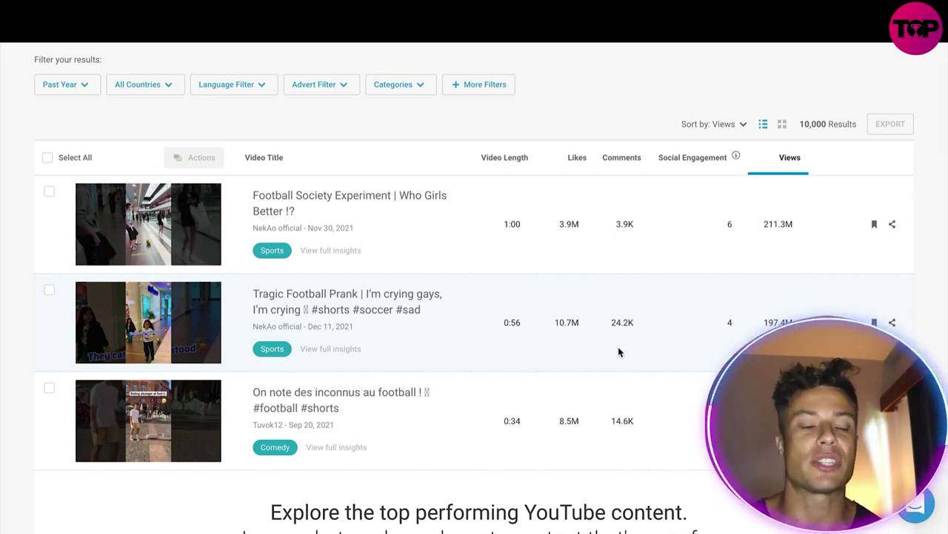
# Go to the Backlinks tool and place the cursor in its URL or domain box
pyautogui.scroll(5, 523, 210)
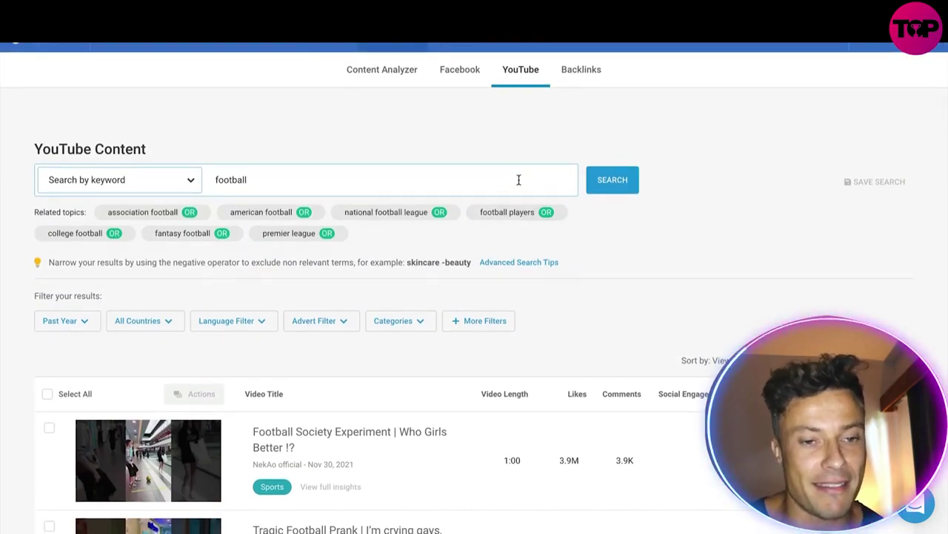
pyautogui.click(582, 70)
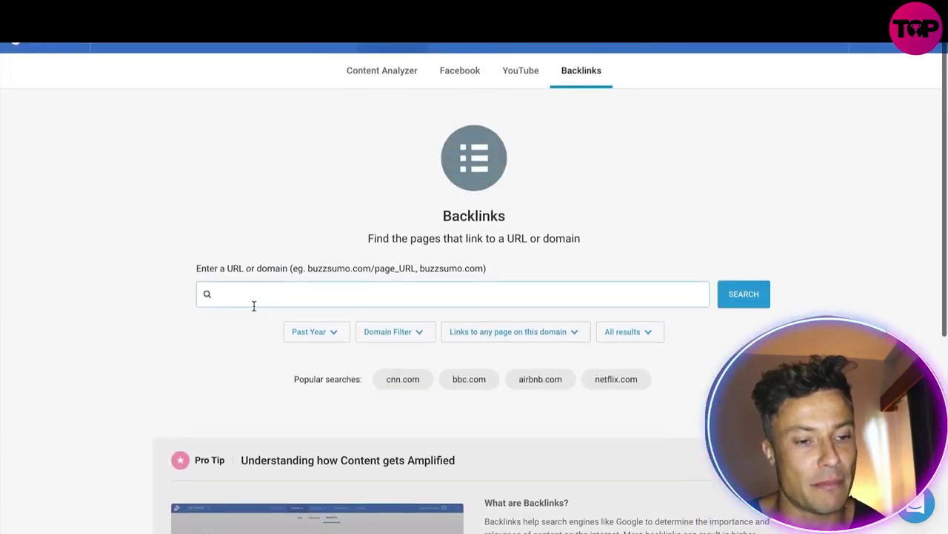
pyautogui.click(254, 304)
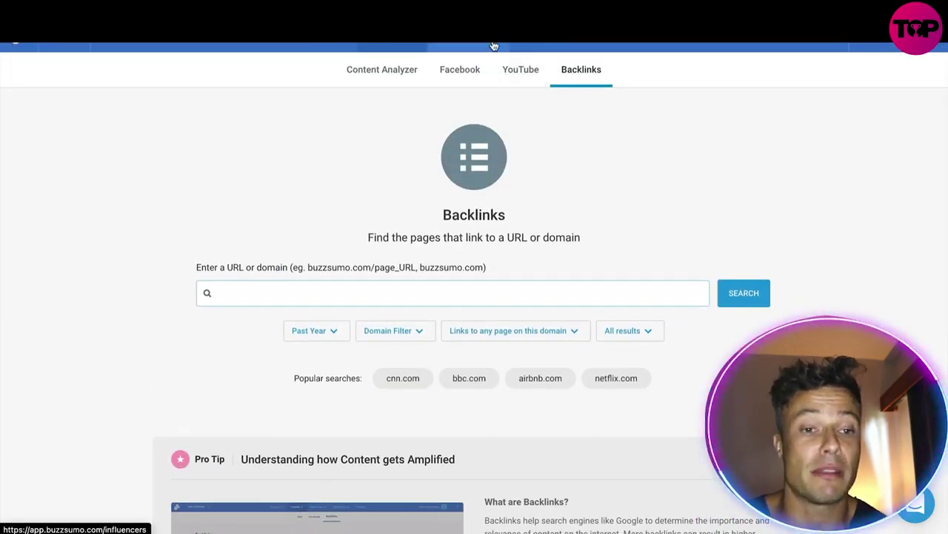
# Open the Twitter influencer search and scroll through the 'crypto' influencers
pyautogui.moveTo(468, 46)
pyautogui.click(410, 95)
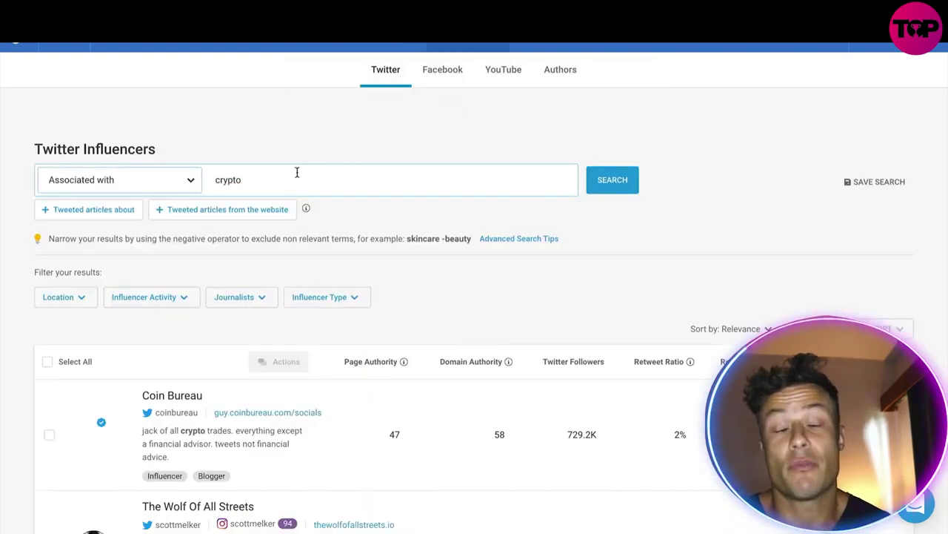
pyautogui.scroll(-2, 318, 227)
pyautogui.scroll(-1, 318, 228)
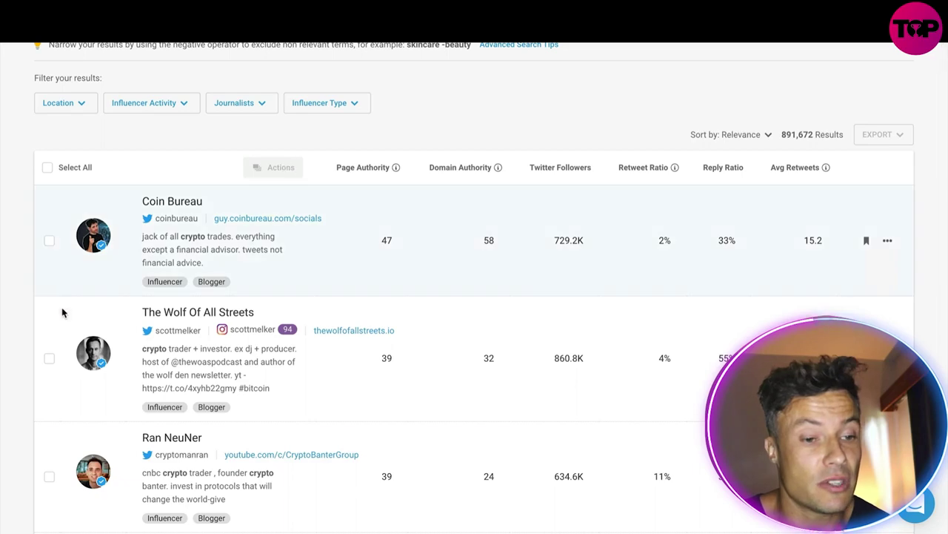
pyautogui.scroll(-2, 493, 324)
pyautogui.scroll(-3, 418, 205)
pyautogui.scroll(3, 426, 390)
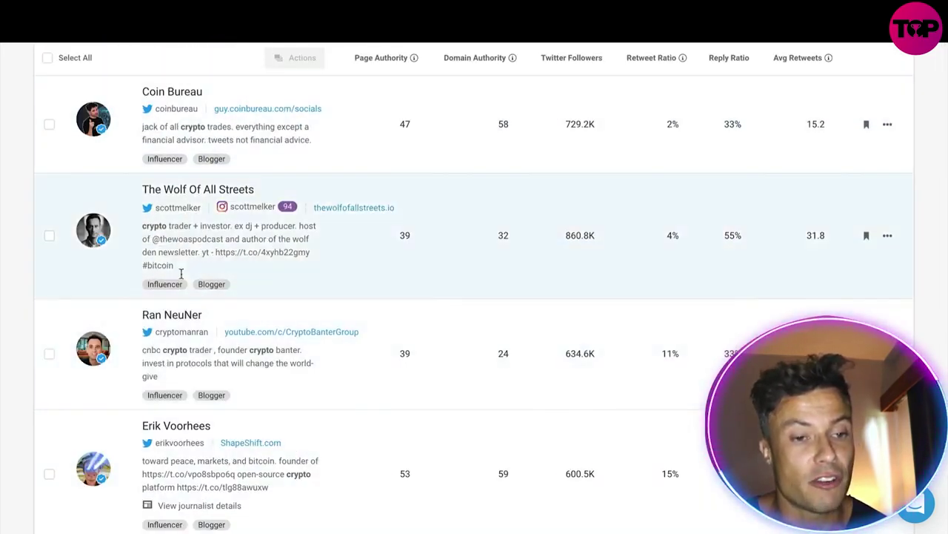
pyautogui.scroll(-1, 443, 354)
pyautogui.scroll(-4, 443, 354)
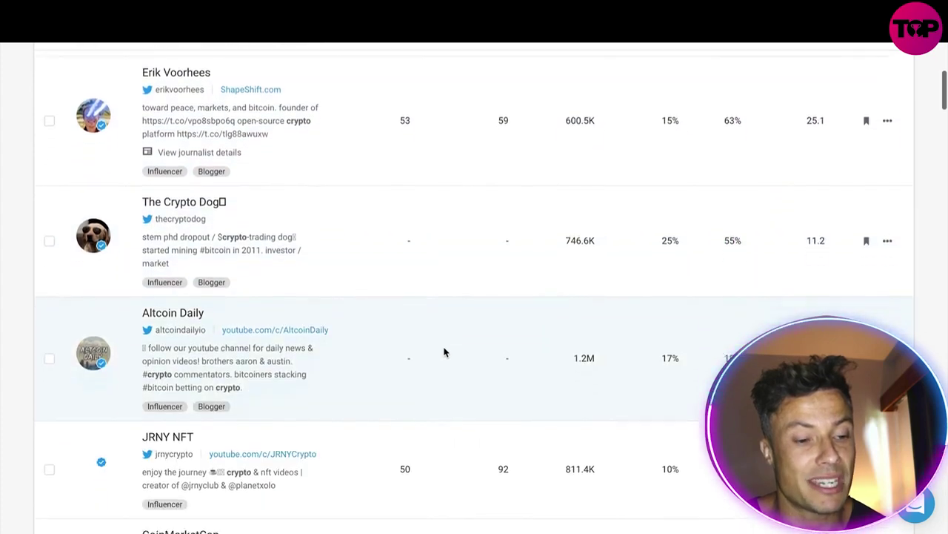
pyautogui.scroll(6, 550, 265)
pyautogui.scroll(2, 550, 264)
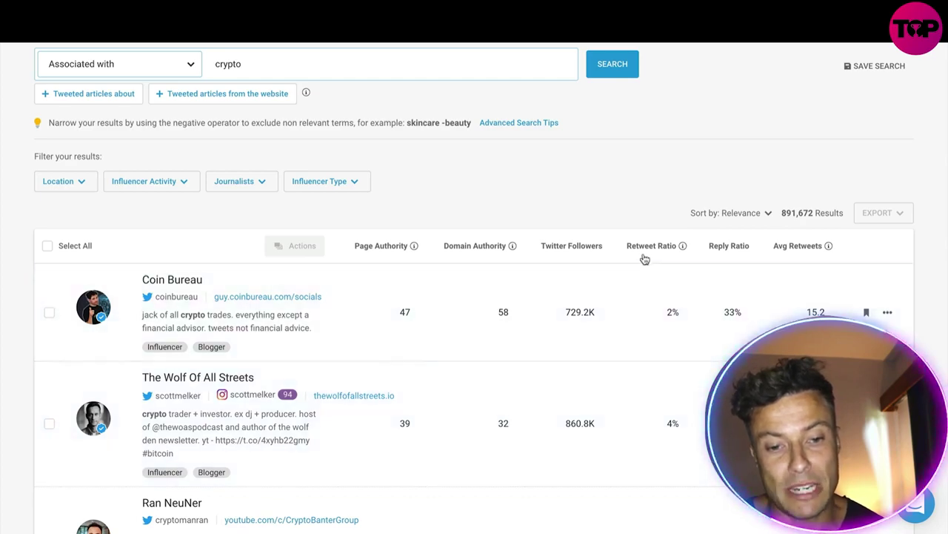
# Finish reviewing the crypto Twitter influencers and move to the Facebook influencers page
pyautogui.scroll(-8, 660, 354)
pyautogui.scroll(-4, 662, 355)
pyautogui.scroll(-1, 616, 398)
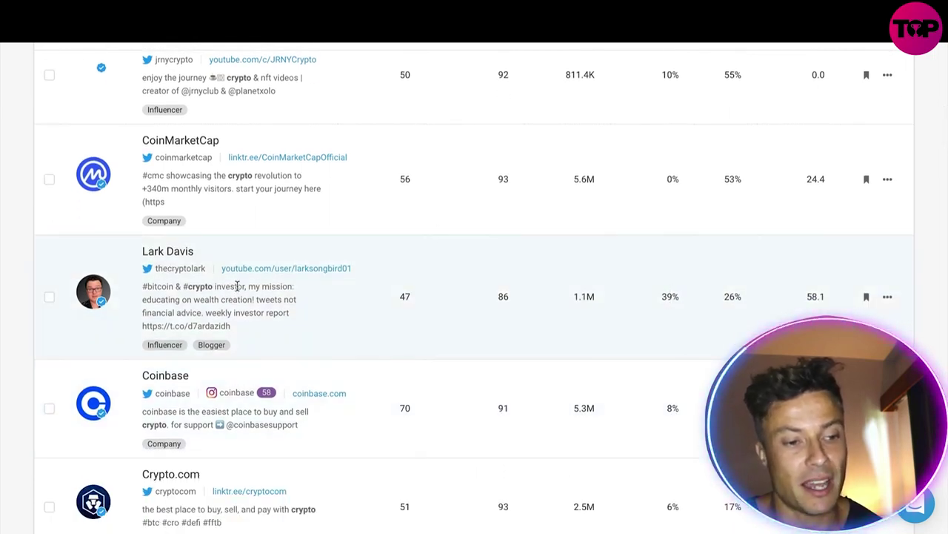
pyautogui.scroll(-1, 652, 373)
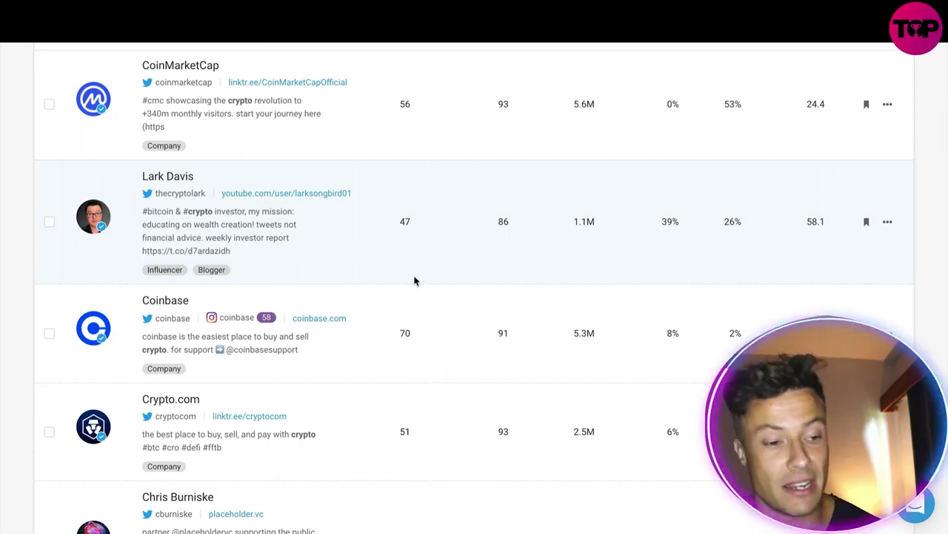
pyautogui.scroll(8, 415, 280)
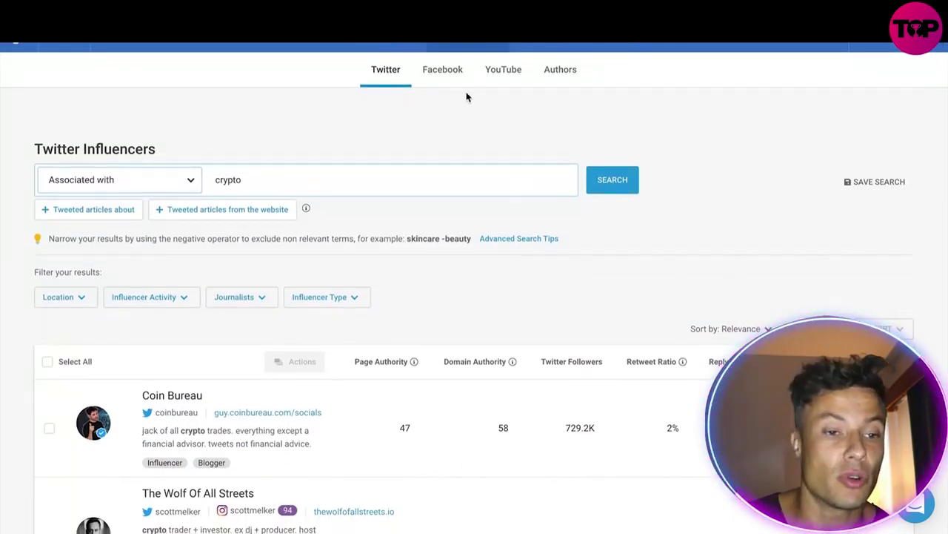
pyautogui.click(443, 70)
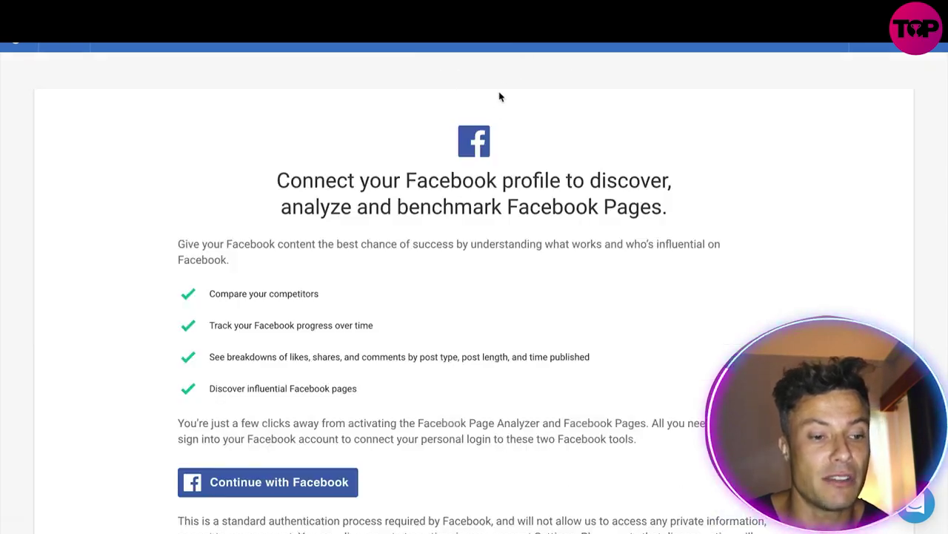
pyautogui.scroll(1, 498, 118)
pyautogui.scroll(-4, 496, 144)
pyautogui.scroll(2, 445, 186)
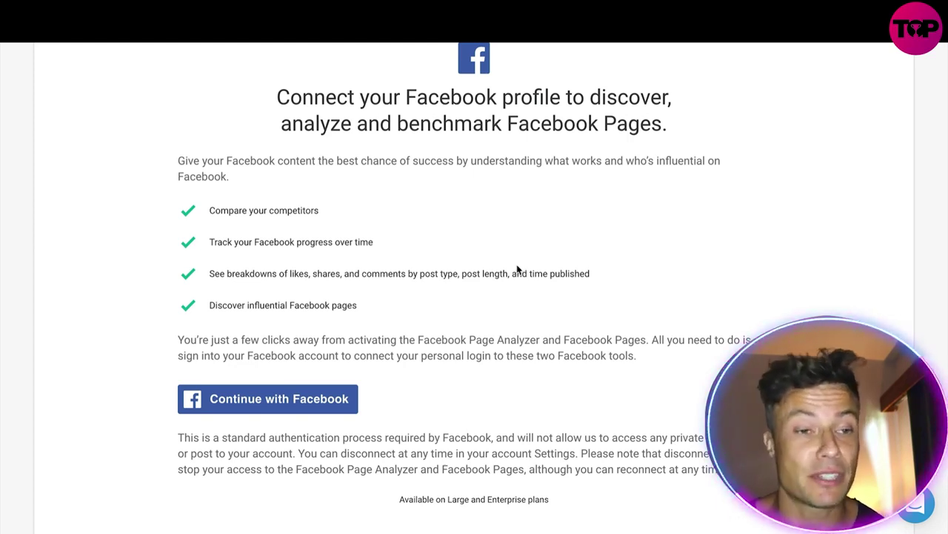
pyautogui.scroll(1, 517, 270)
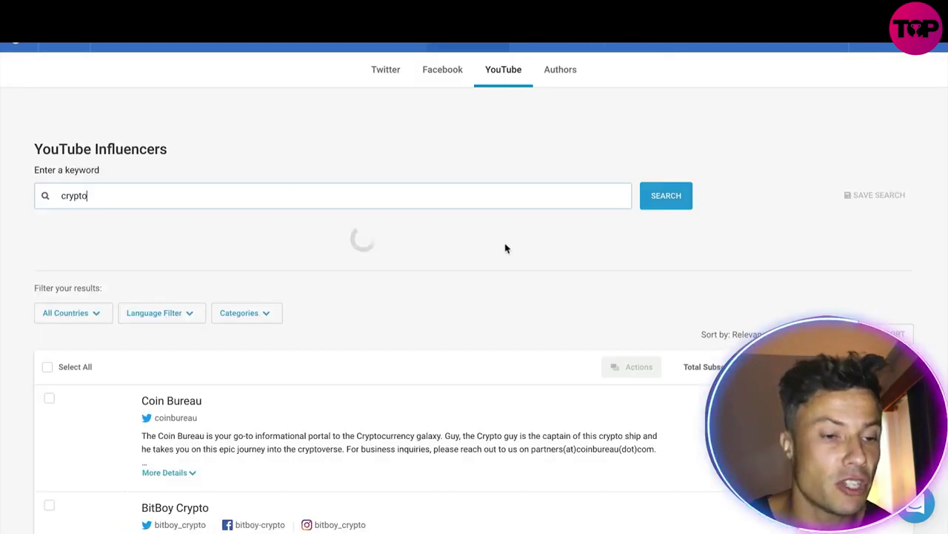
# Scroll the crypto YouTube channel results and open the $299/month upgrade offer
pyautogui.scroll(-3, 373, 120)
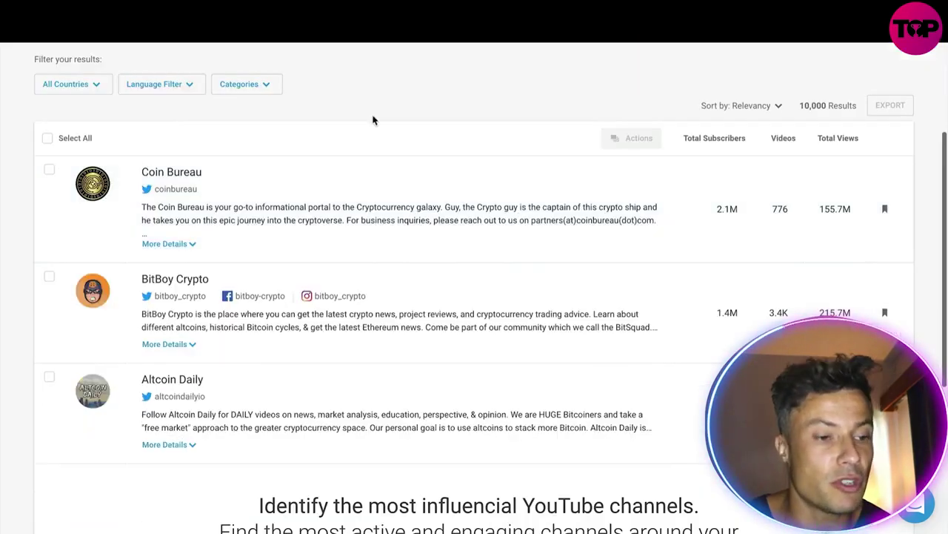
pyautogui.scroll(-2, 261, 475)
pyautogui.scroll(-3, 261, 475)
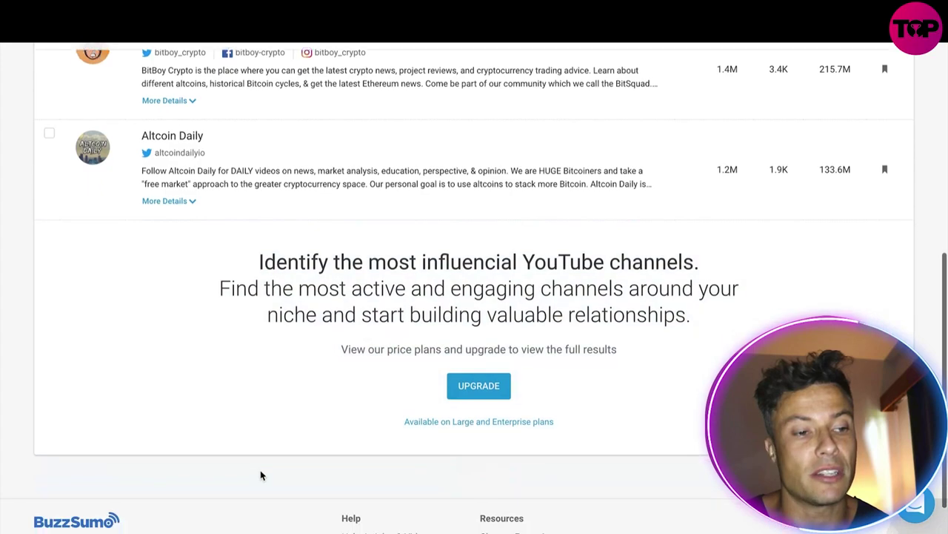
pyautogui.scroll(5, 543, 276)
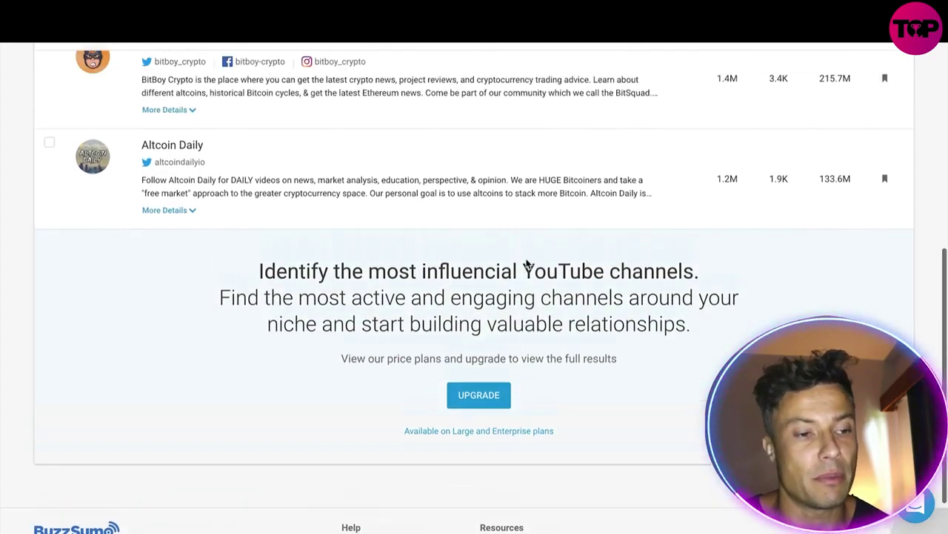
pyautogui.scroll(-3, 525, 265)
pyautogui.scroll(-3, 531, 272)
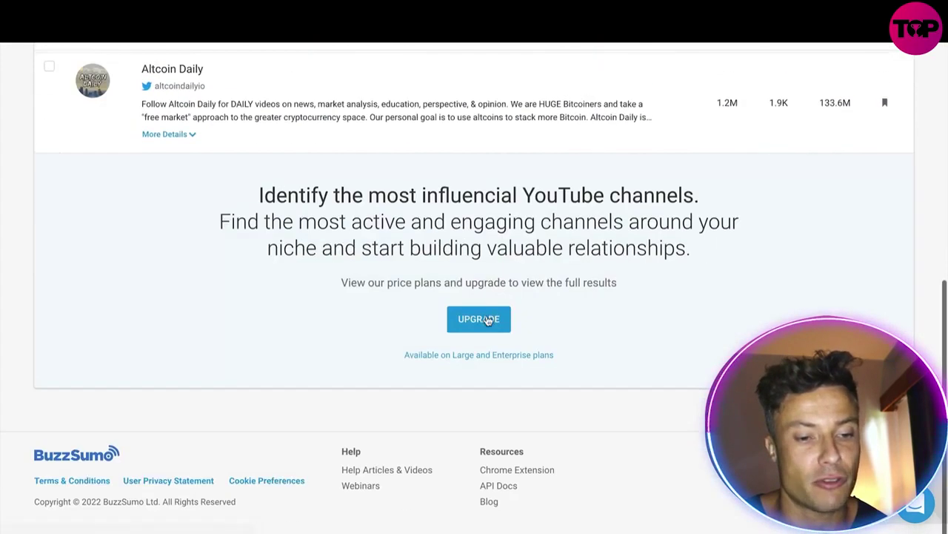
pyautogui.click(478, 331)
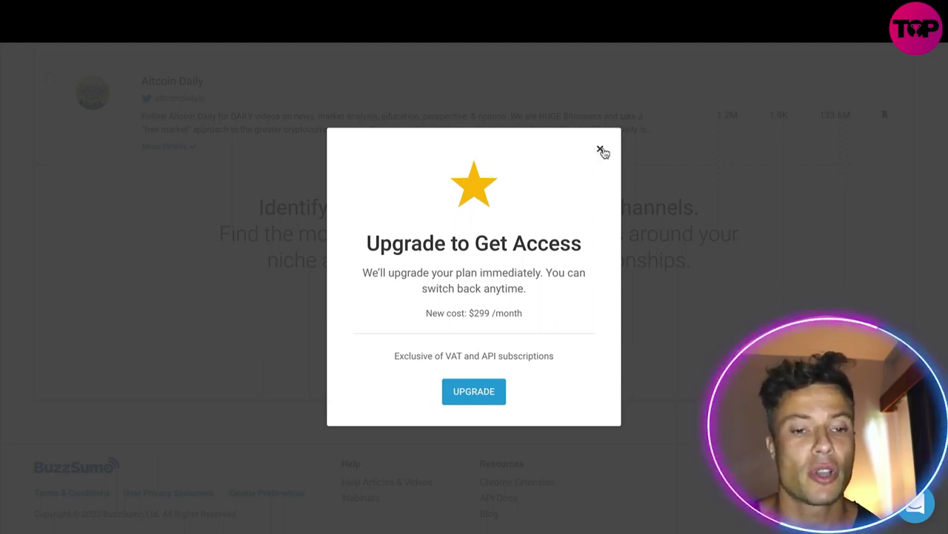
pyautogui.click(601, 151)
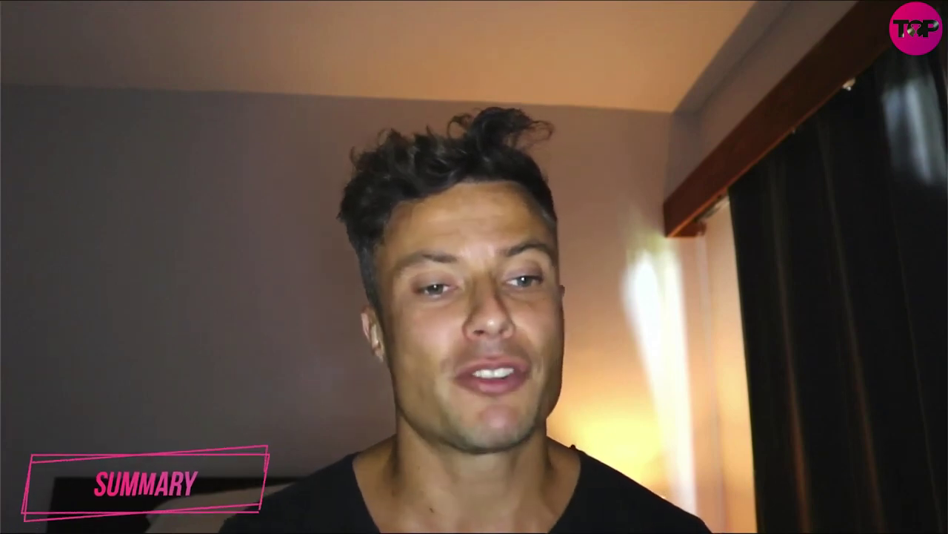